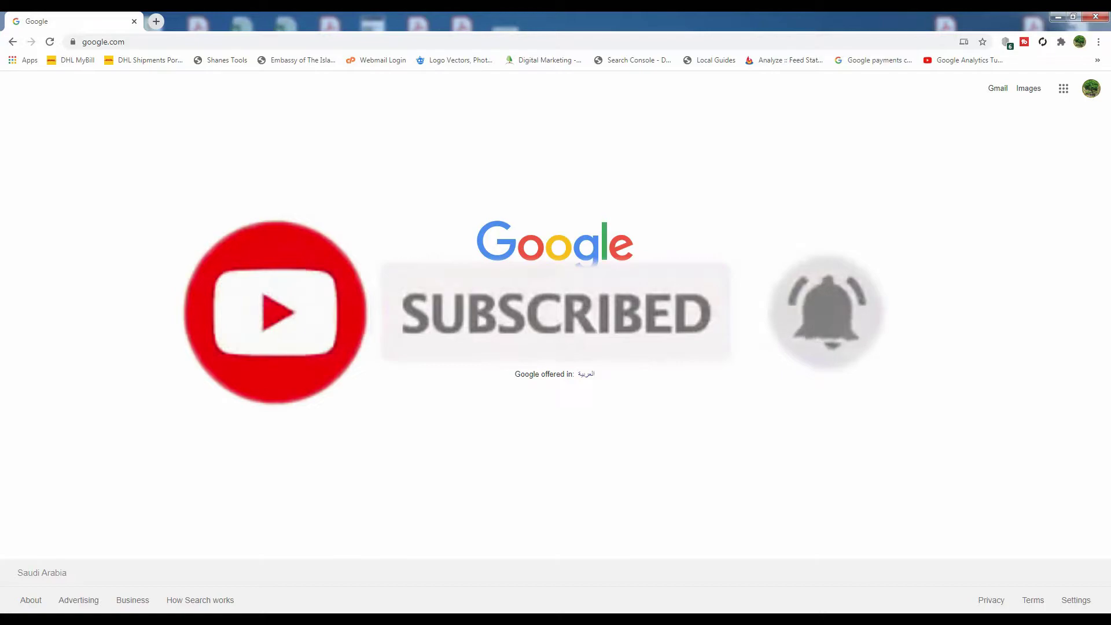
type("rafi")
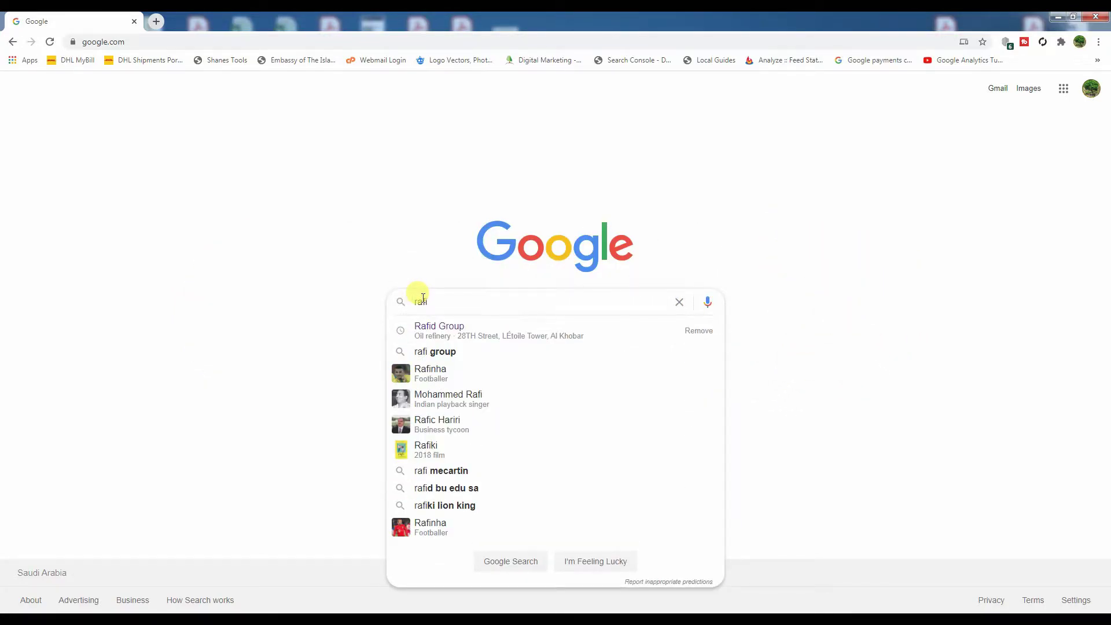
type("d group")
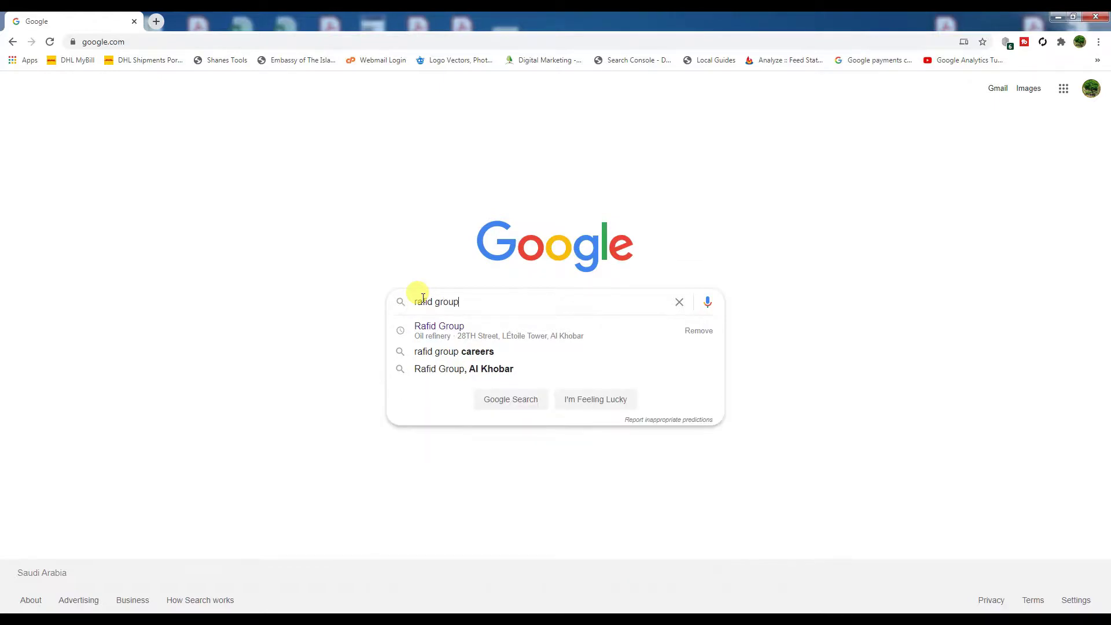
Search Google for 'rafid group careers' and open the 'Rafid Group :: Home Page' result
left_click(441, 351)
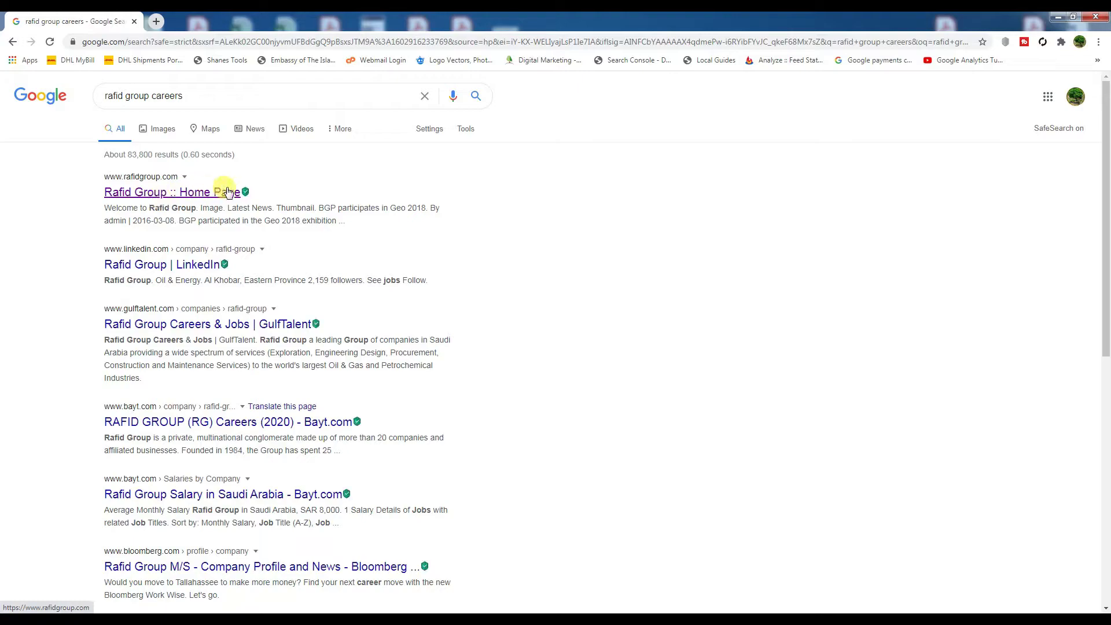
left_click(154, 192)
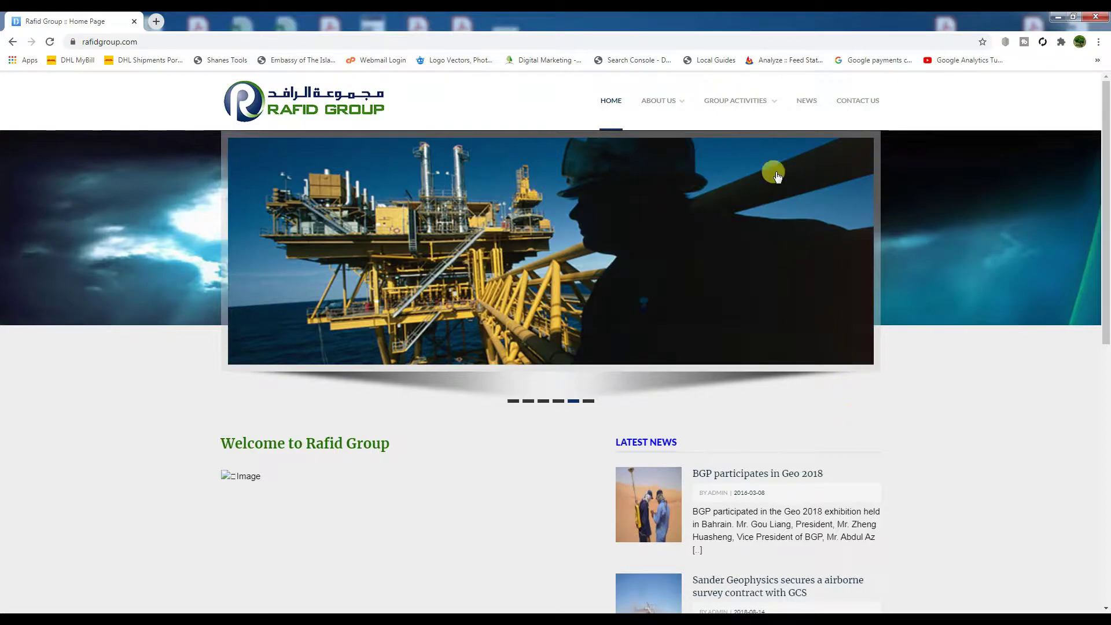
Open the Rafid Group Contact Us page and highlight its phone number and email address
left_click(858, 101)
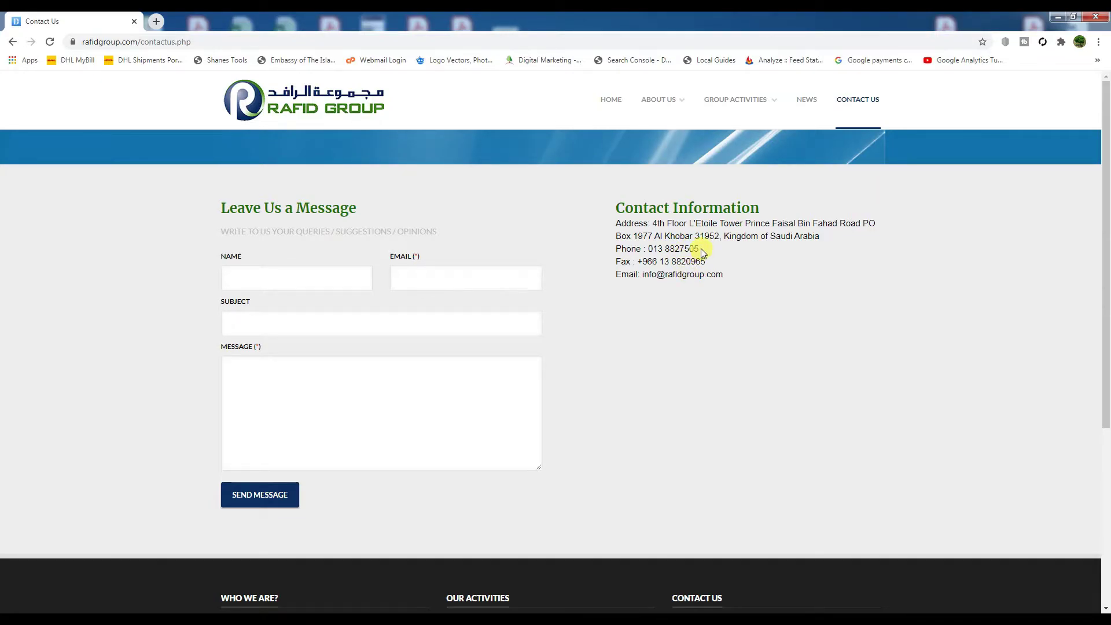
left_click_drag(701, 249, 647, 249)
left_click_drag(723, 274, 643, 274)
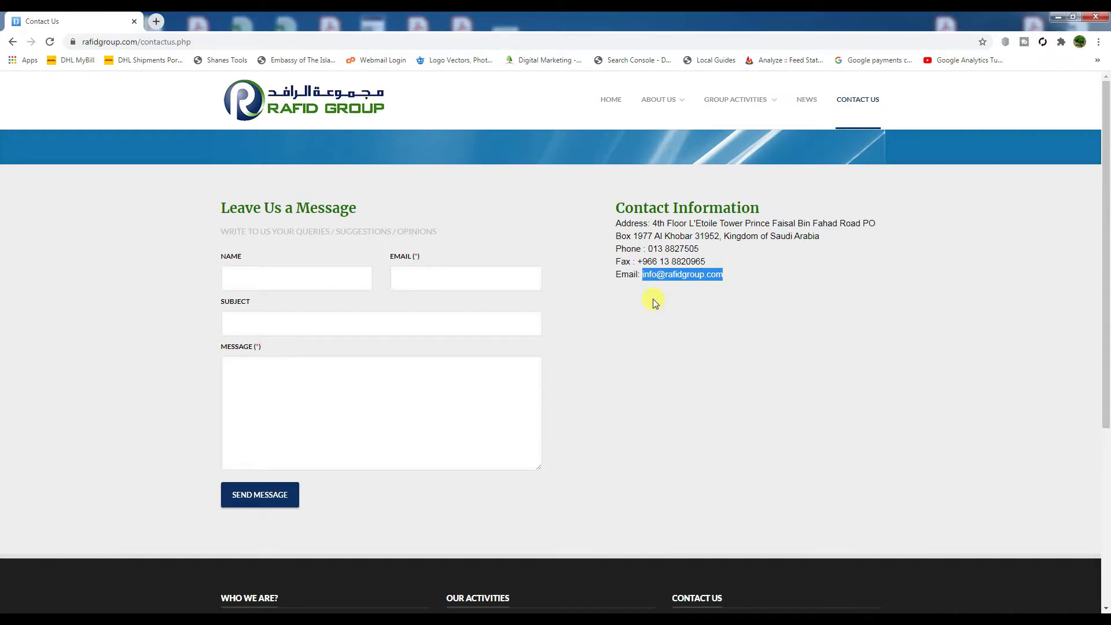
left_click(699, 250)
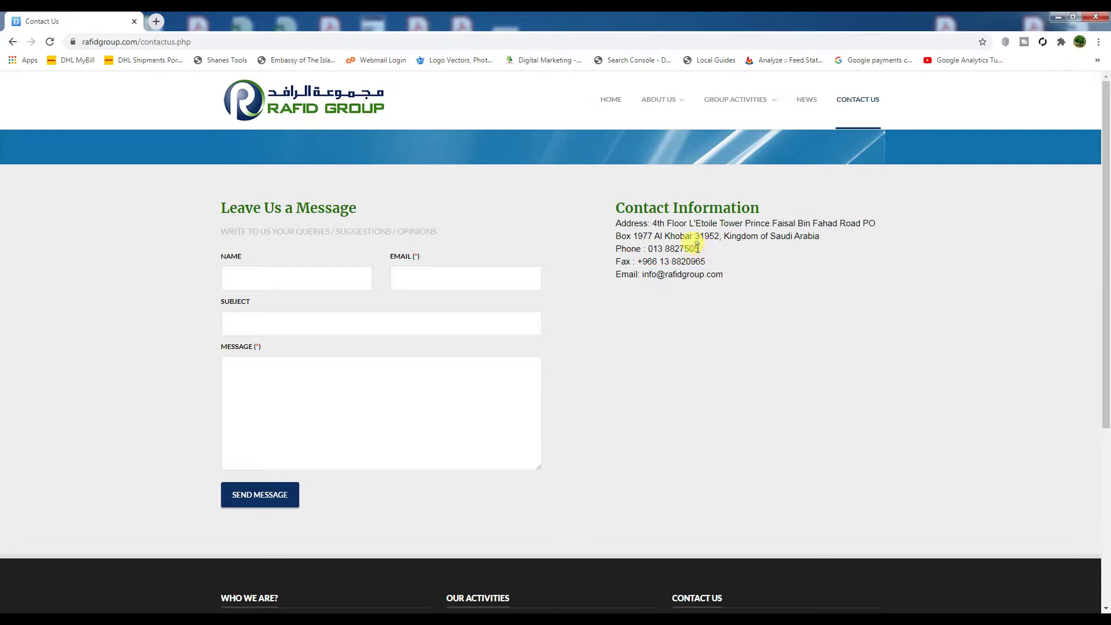
left_click_drag(699, 251, 703, 278)
left_click(710, 313)
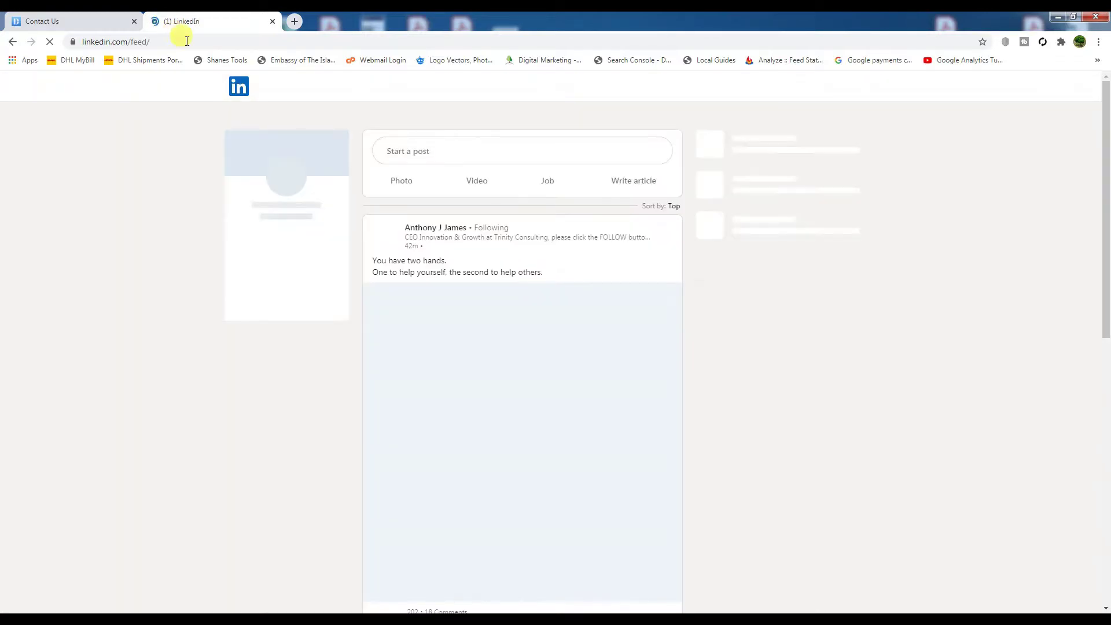
Search LinkedIn for the Rafid Group company page and show all 28 of its employees
left_click(286, 86)
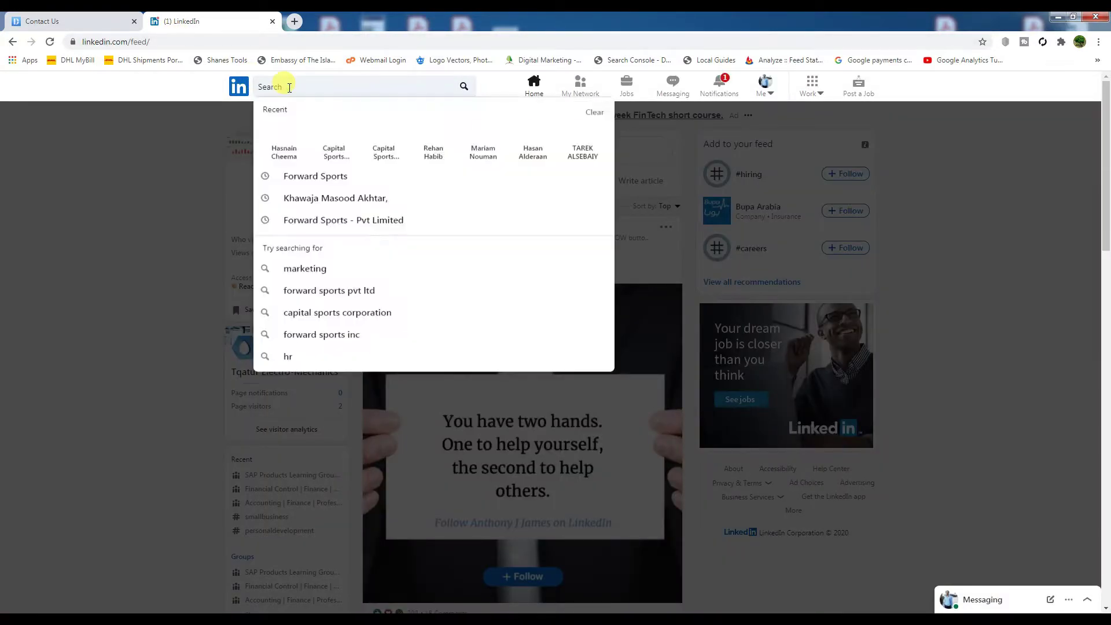
type("rafid")
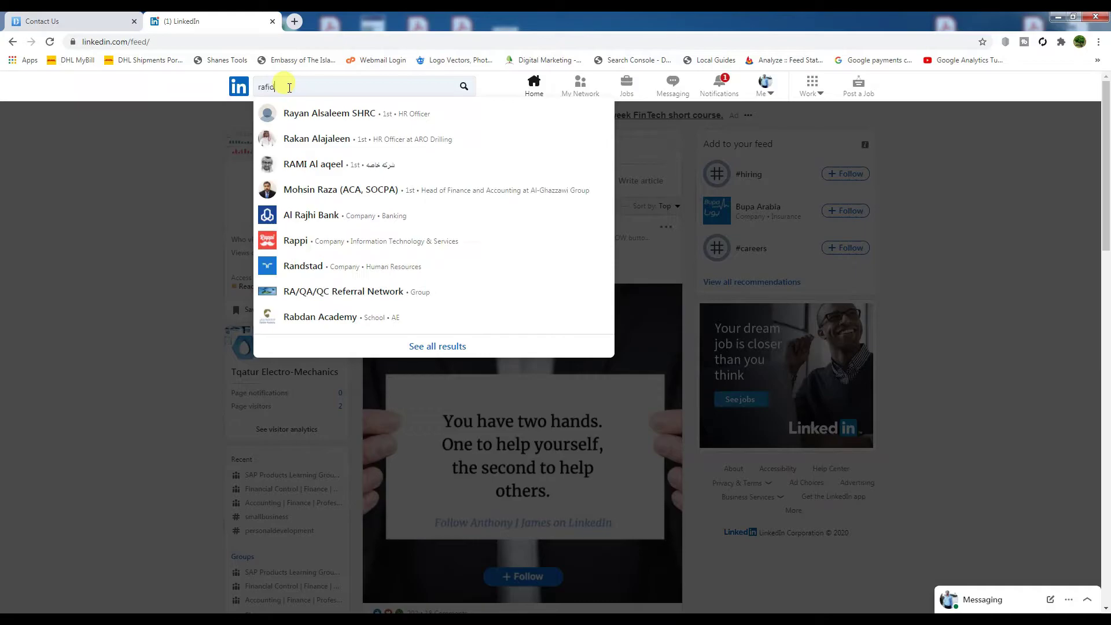
type(" group")
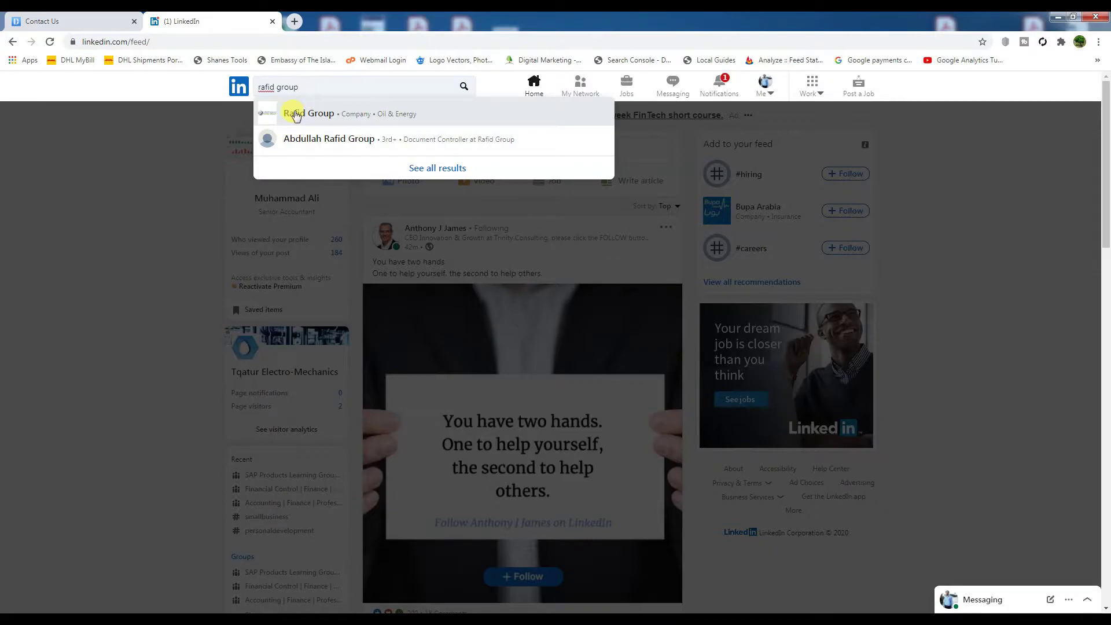
left_click(296, 114)
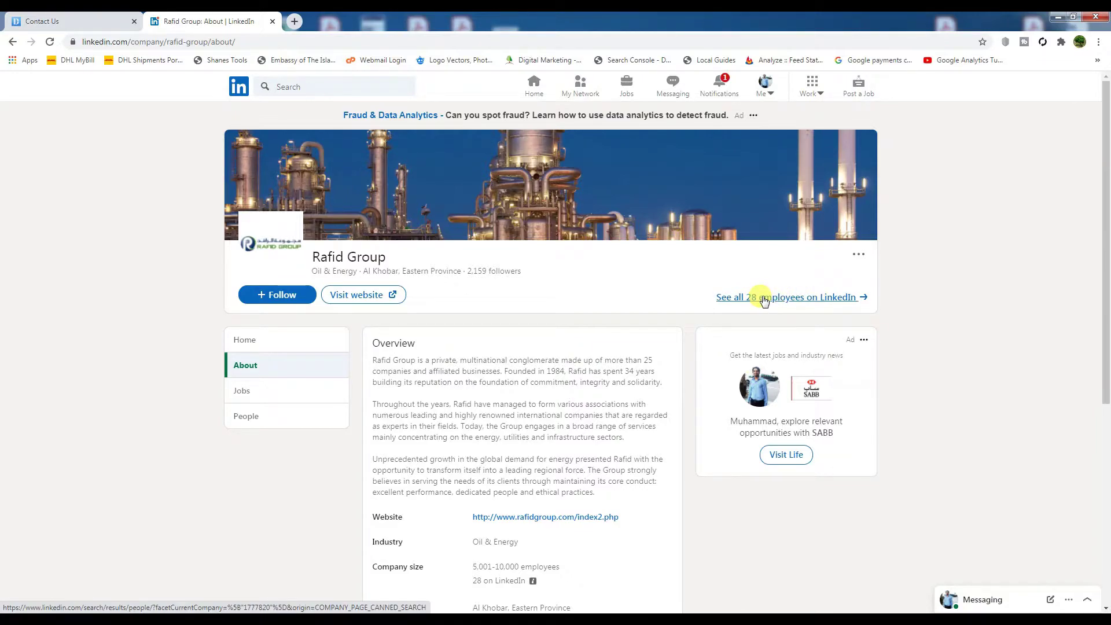
left_click(763, 299)
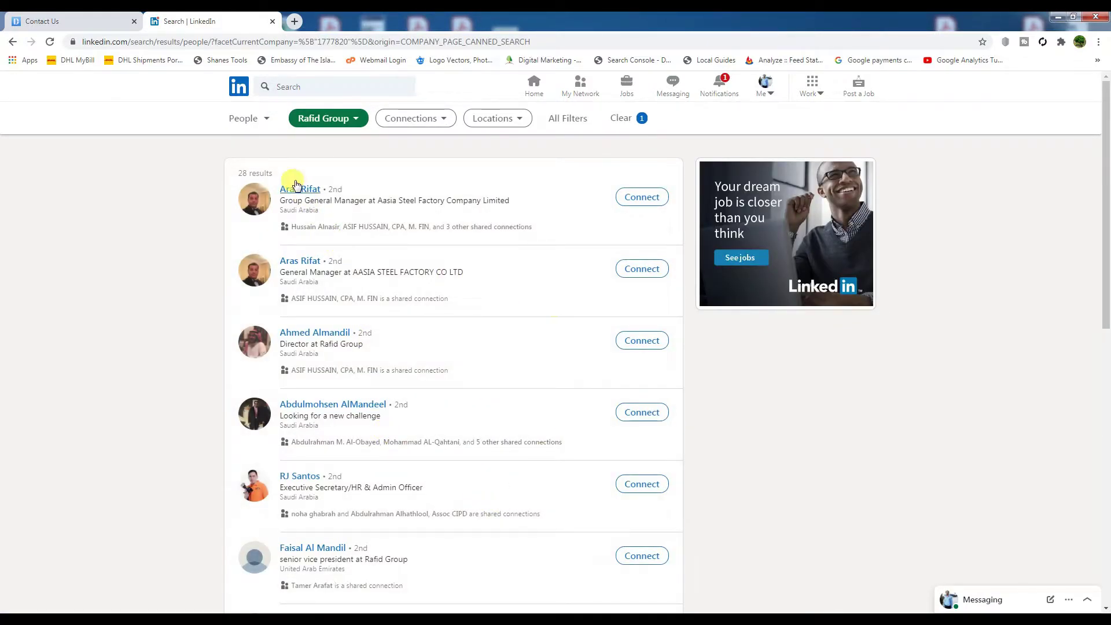
scroll(304, 477, "down", 5)
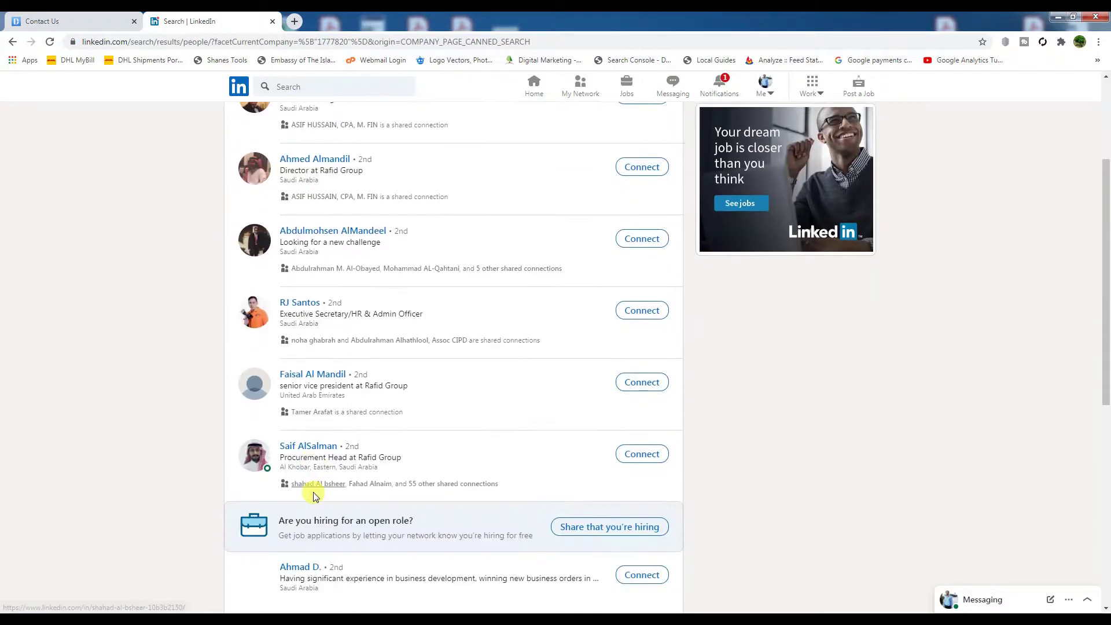
scroll(313, 491, "down", 3)
scroll(316, 495, "up", 5)
scroll(315, 495, "up", 4)
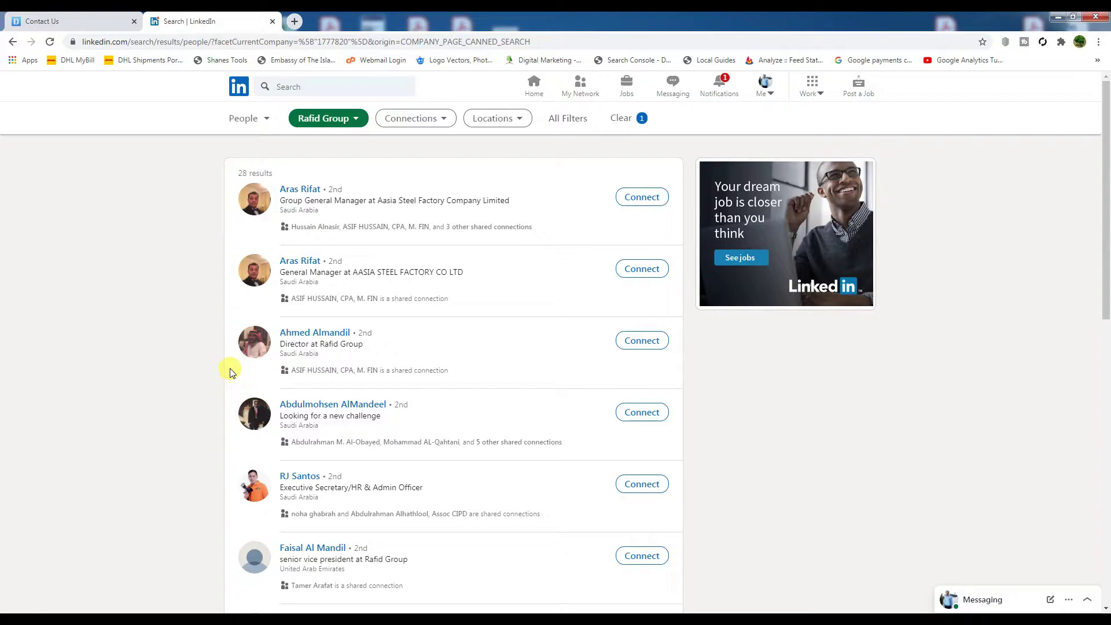
Open the Rafid Group director's LinkedIn profile and highlight his name and title
left_click(308, 333)
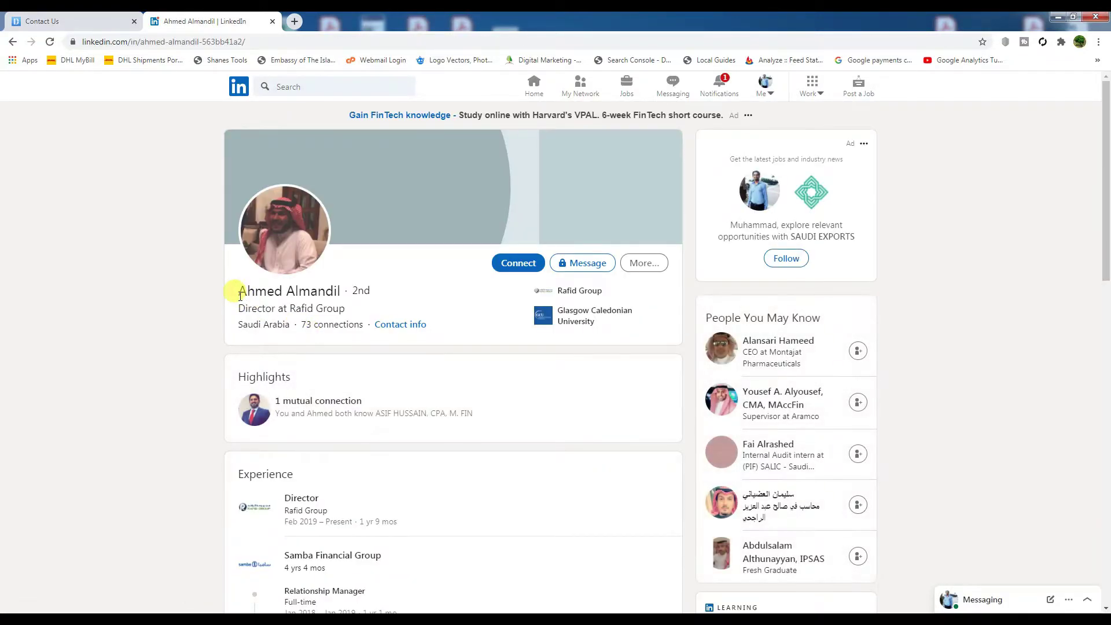
mouse_move(236, 292)
left_mouse_down()
mouse_move(340, 293)
mouse_move(239, 294)
left_mouse_up()
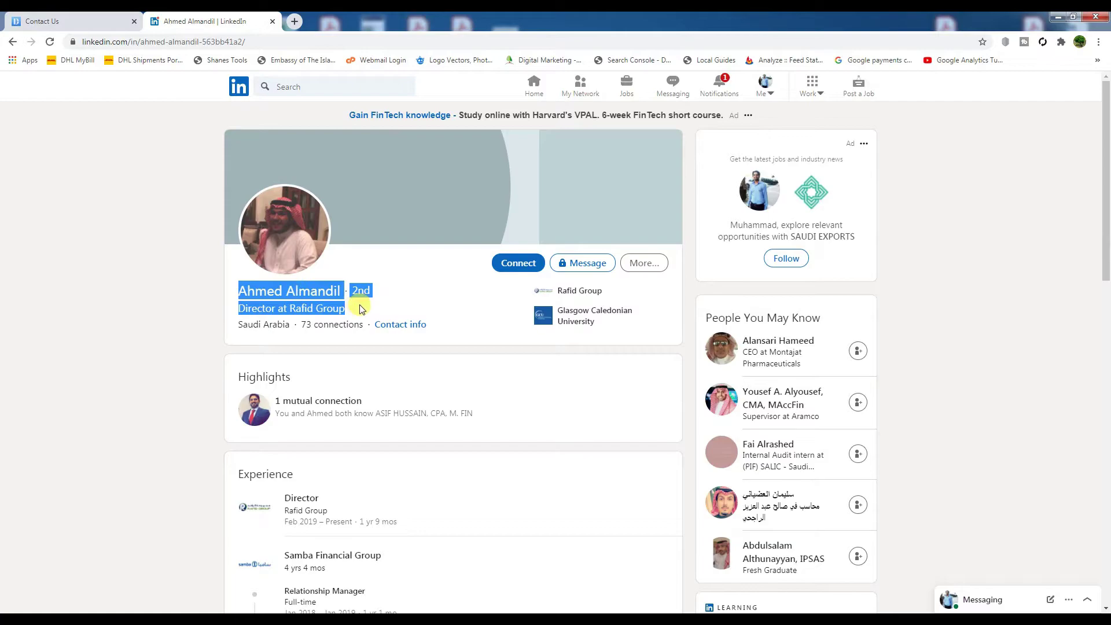
left_click(361, 308)
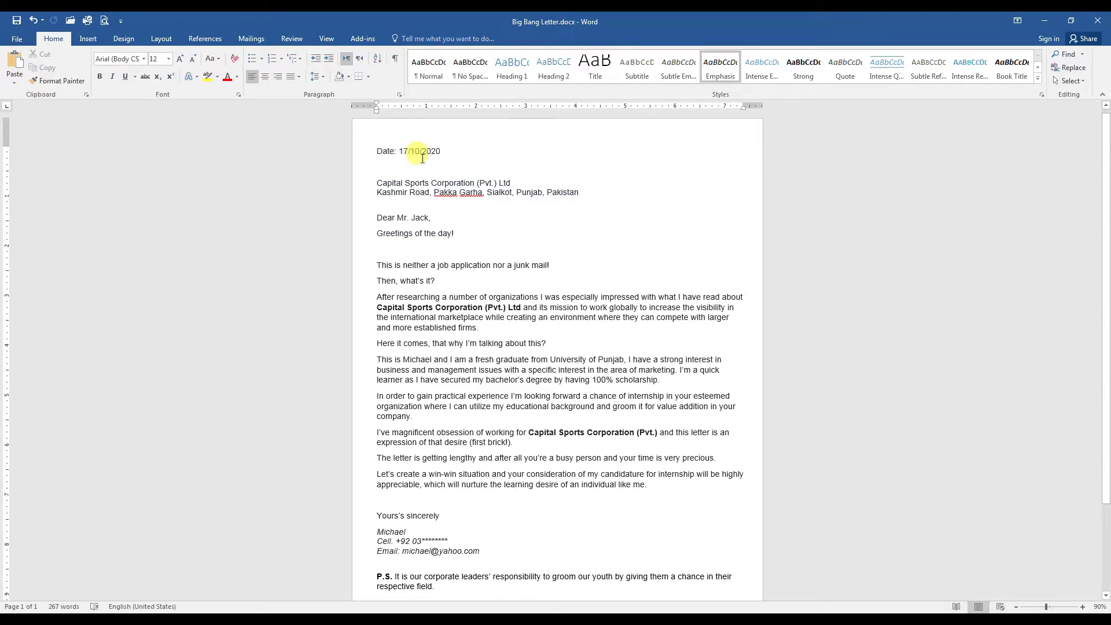
left_click(362, 186)
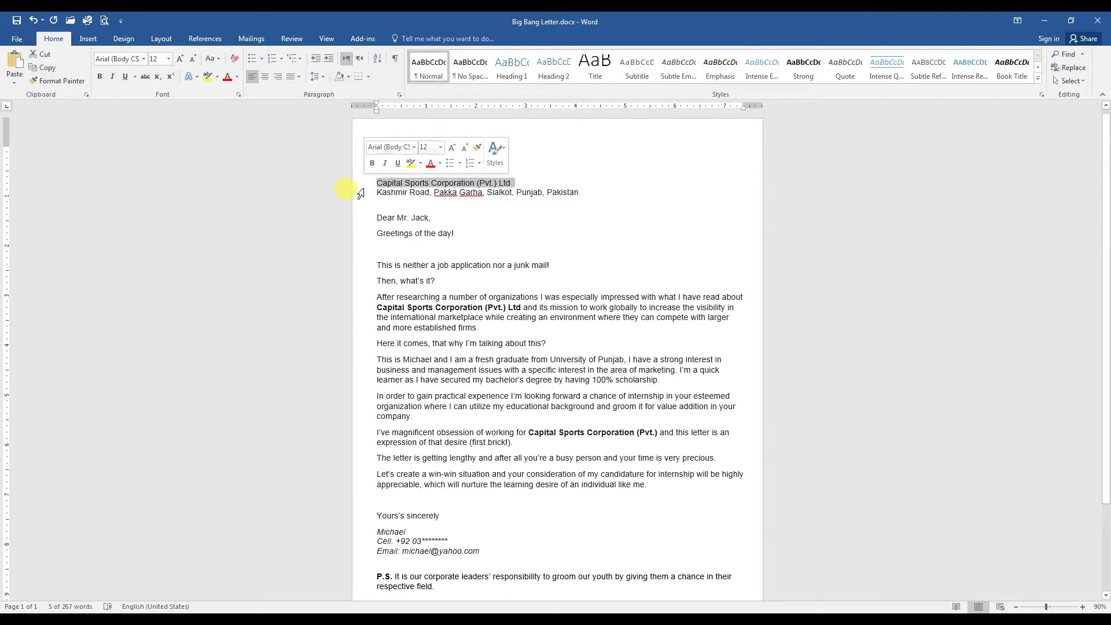
left_click(358, 194)
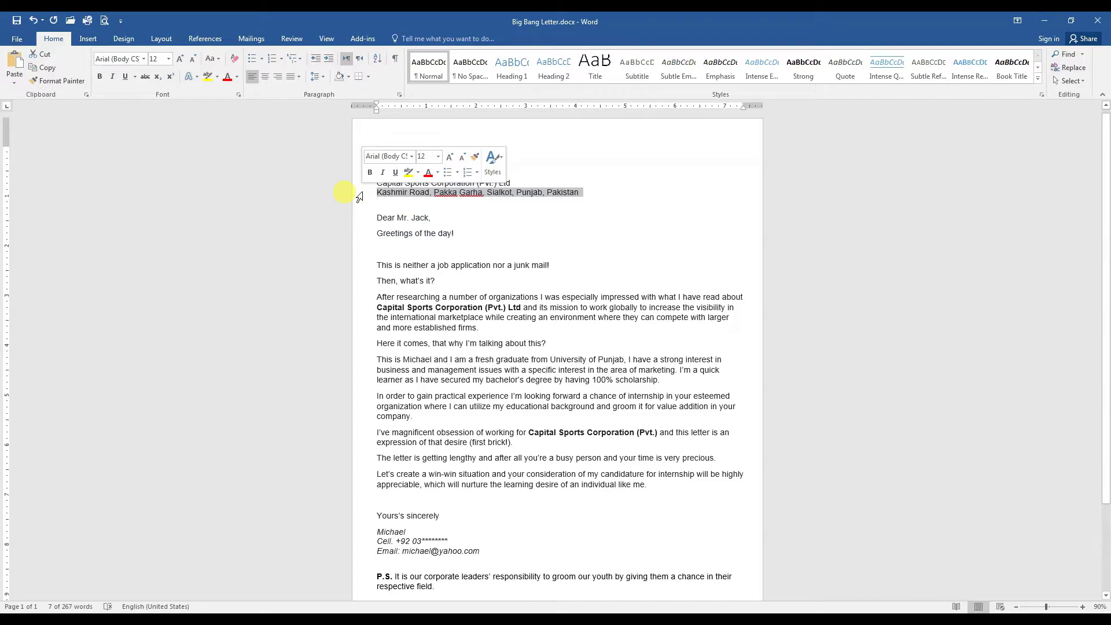
left_click(360, 219)
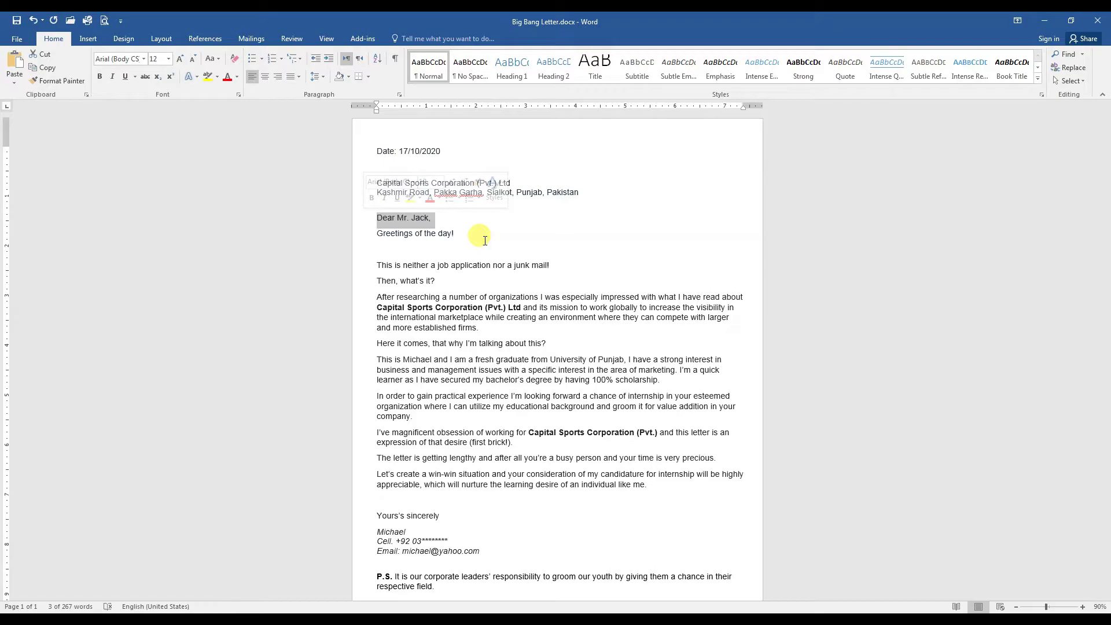
left_click(365, 233)
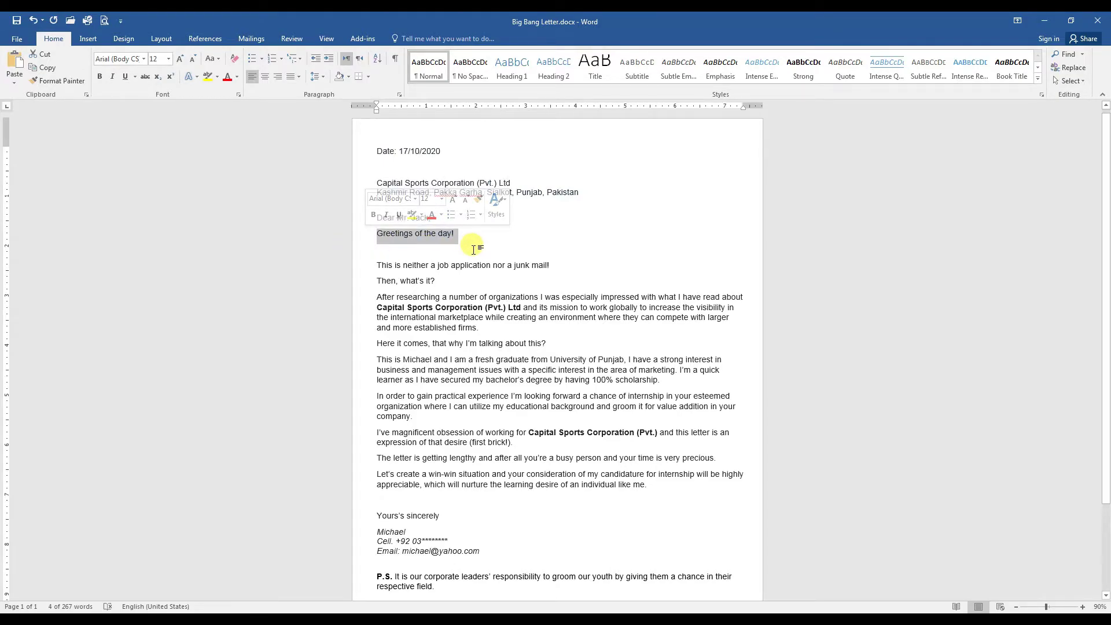
left_click(358, 265)
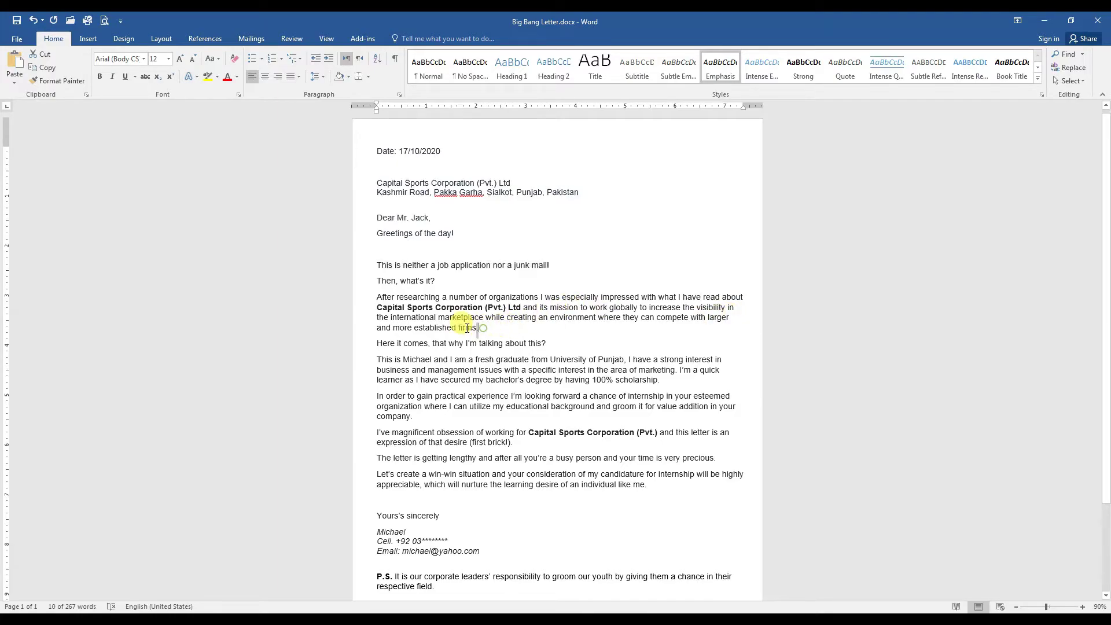
left_click_drag(480, 328, 373, 300)
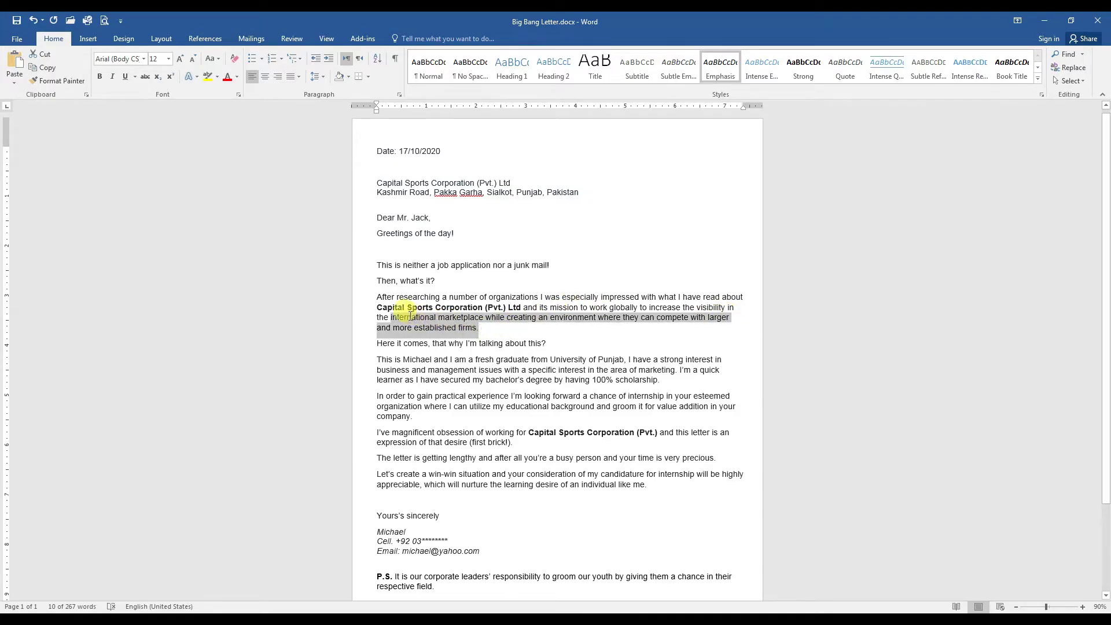
left_click(509, 331)
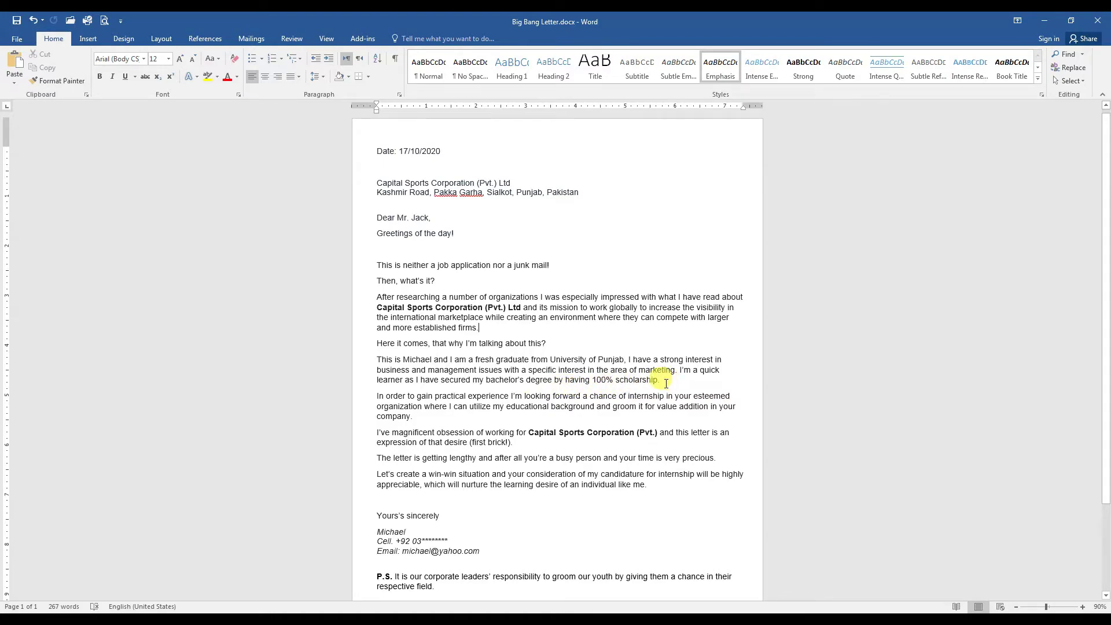
left_click_drag(662, 382, 382, 359)
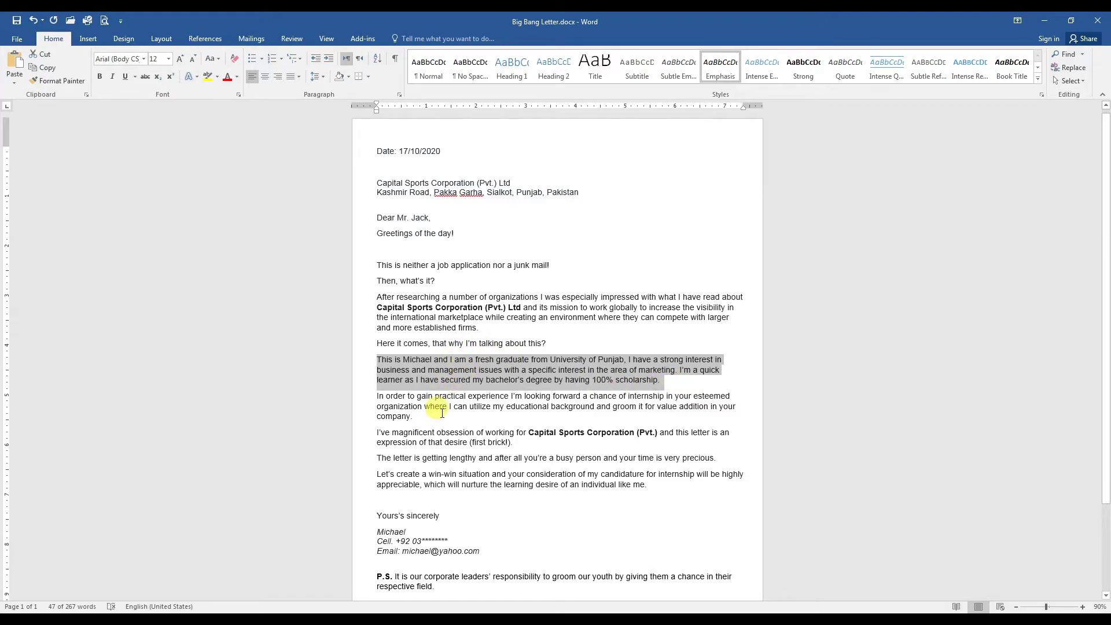
left_click(422, 415)
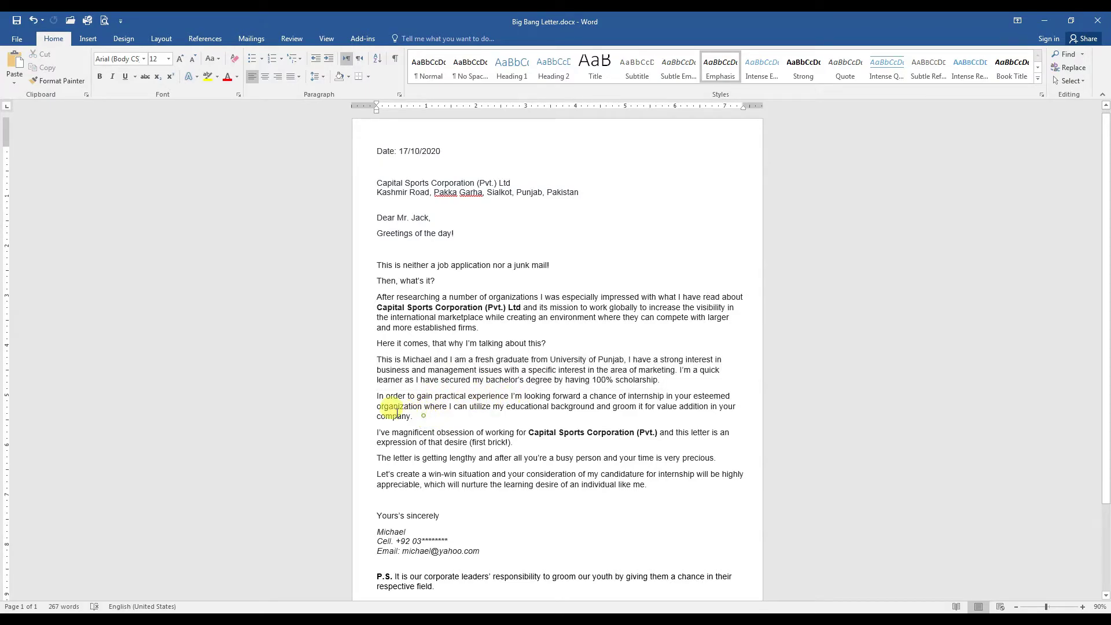
triple_click(373, 398)
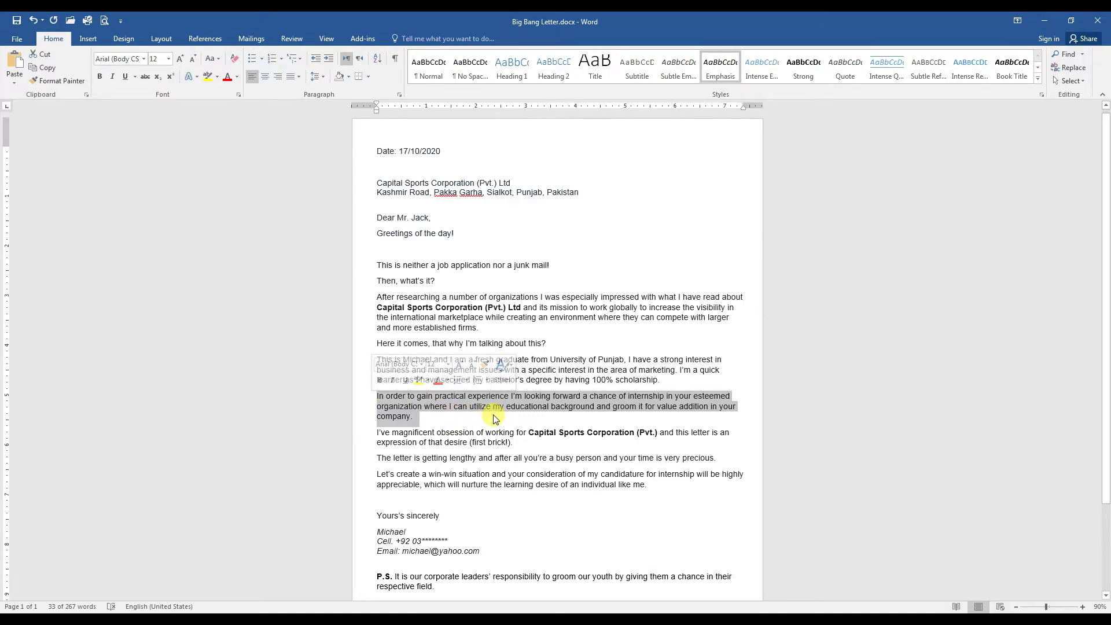
left_click(430, 418)
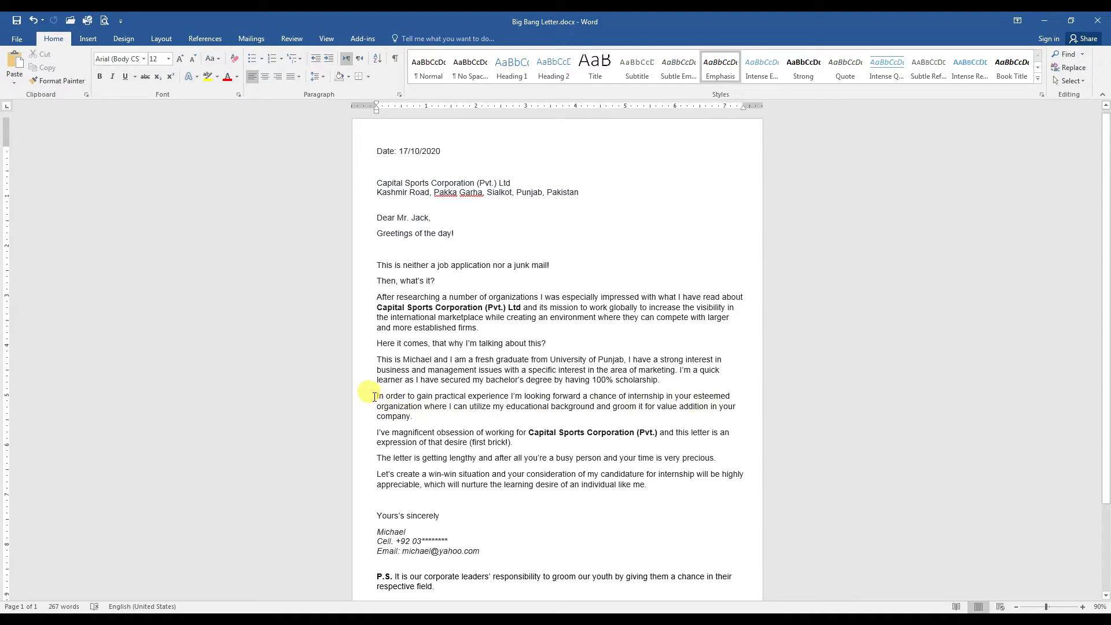
left_click_drag(373, 396, 572, 408)
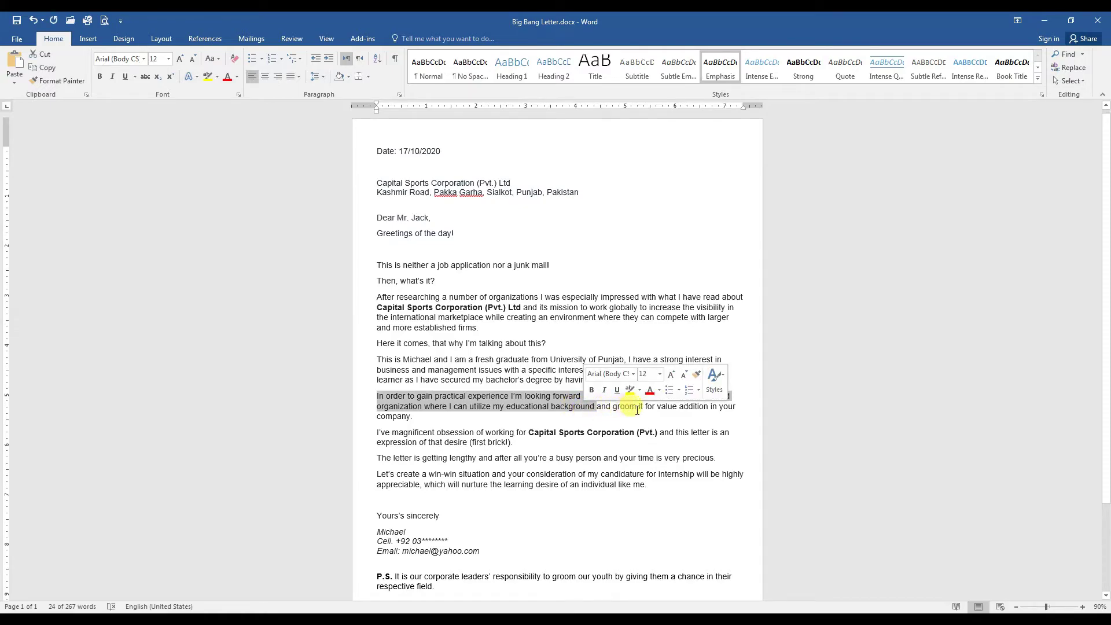
left_click_drag(613, 406, 729, 416)
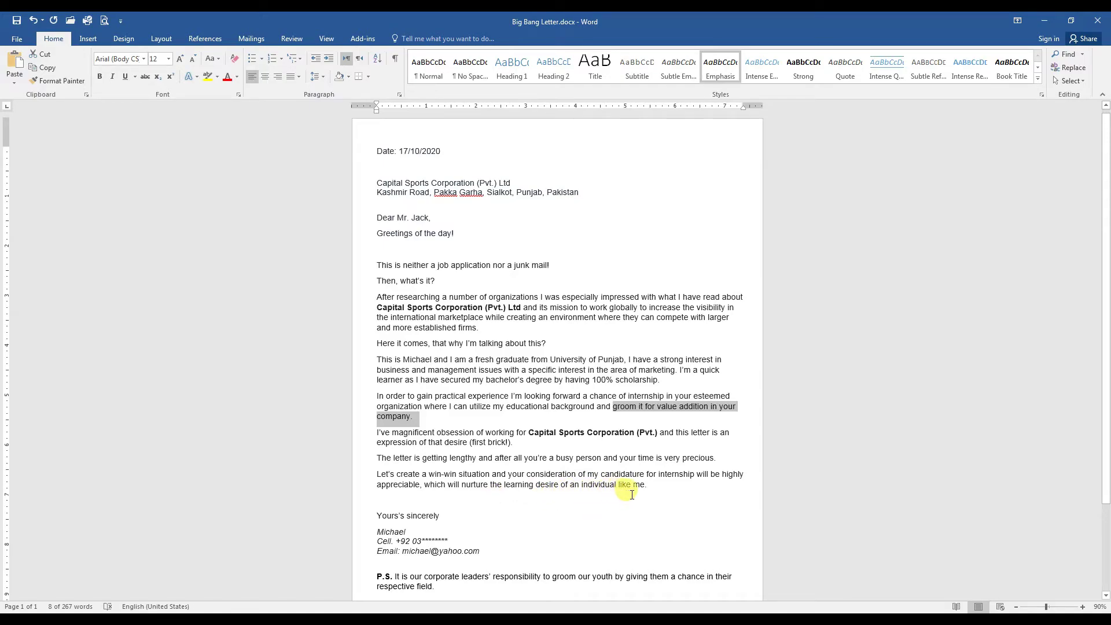
Review the win-win closing sentence and make the 'P.S.' label bold
left_click_drag(648, 486, 377, 473)
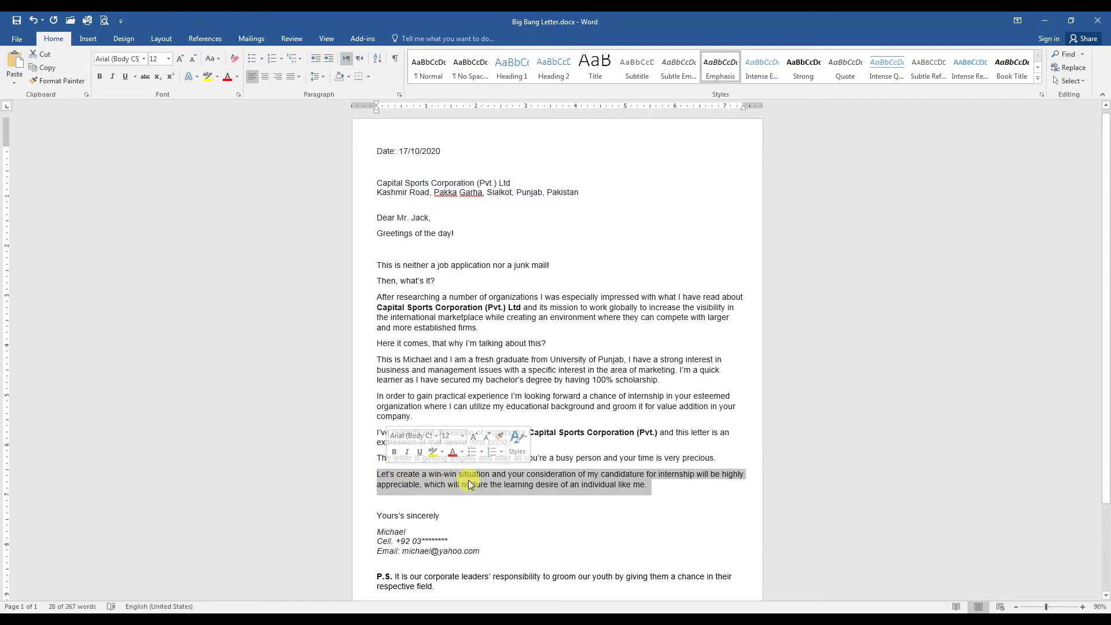
scroll(451, 495, "down", 2)
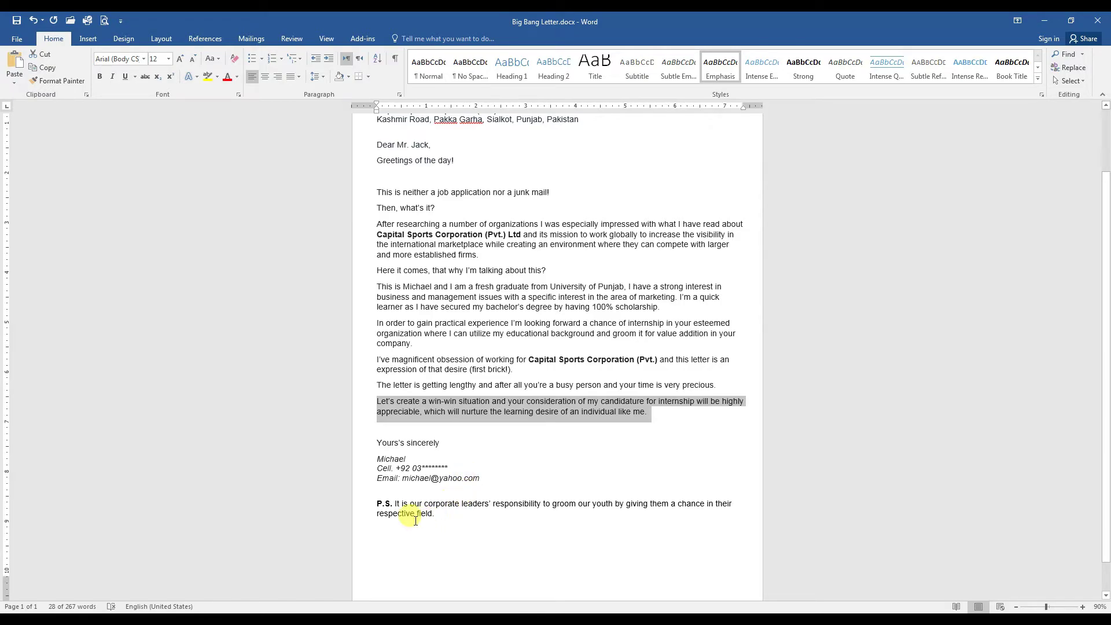
left_click_drag(376, 504, 393, 504)
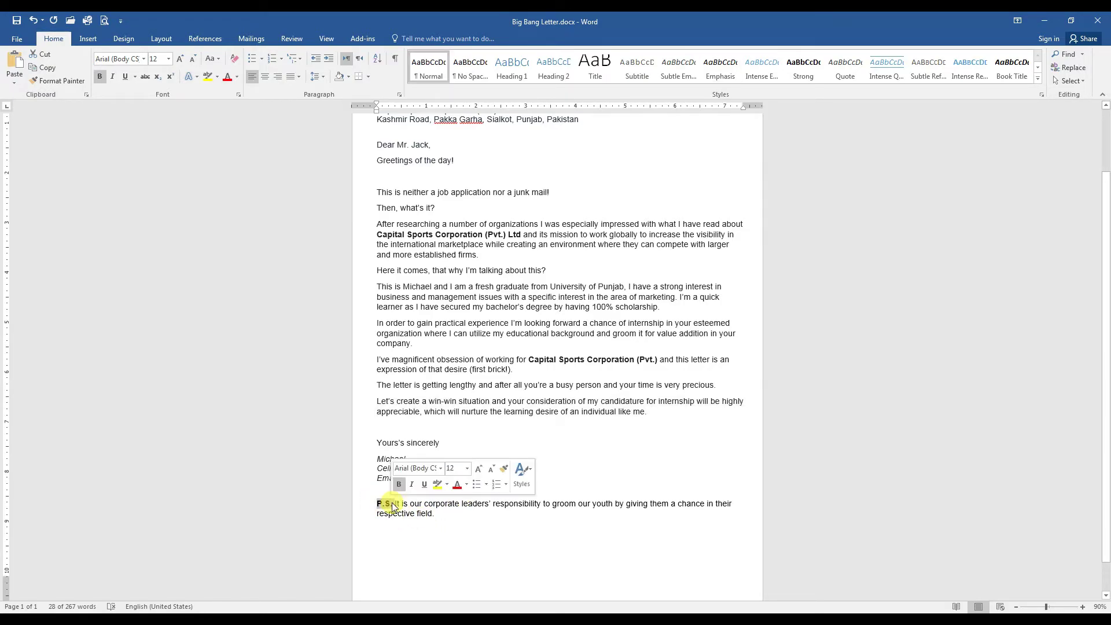
key("ctrl+b")
scroll(486, 417, "up", 1)
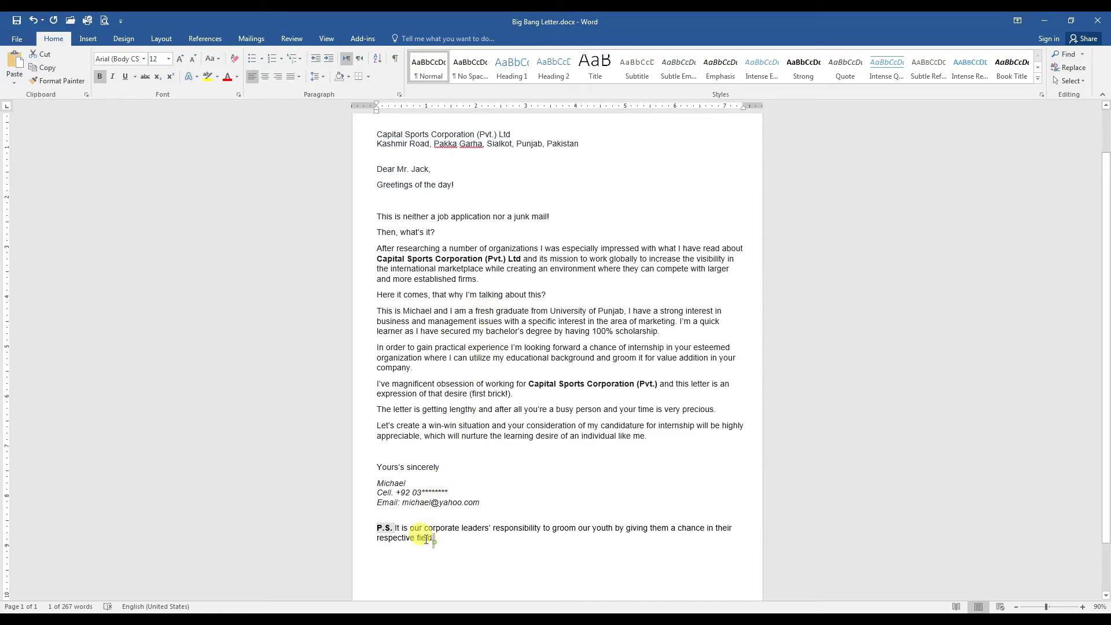
left_click_drag(434, 537, 375, 524)
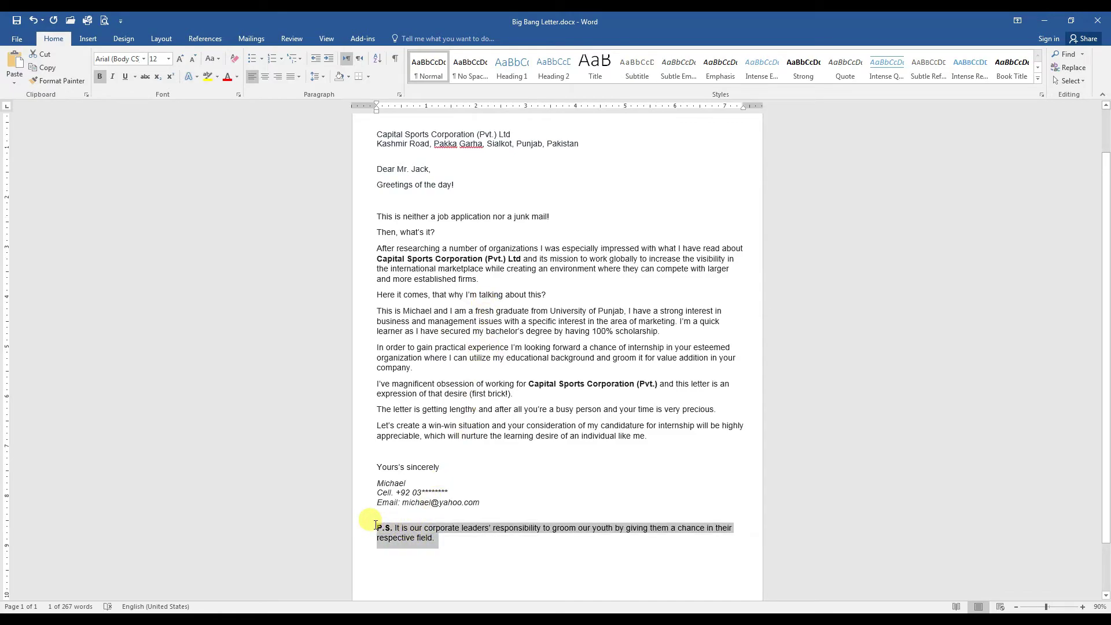
left_click(382, 529)
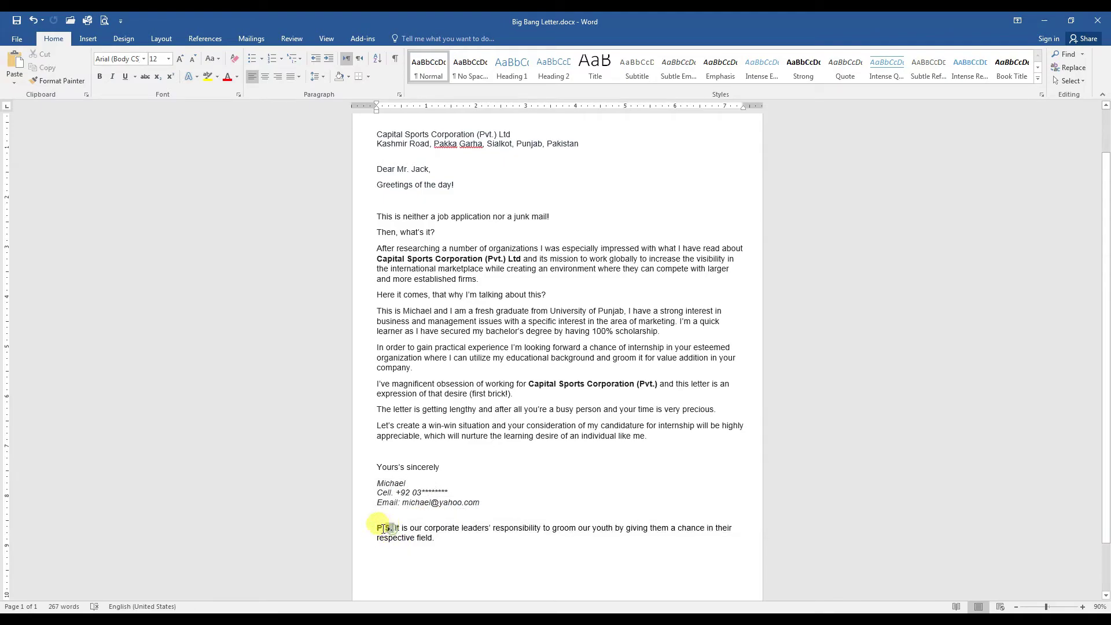
double_click(383, 527)
key("ctrl+b")
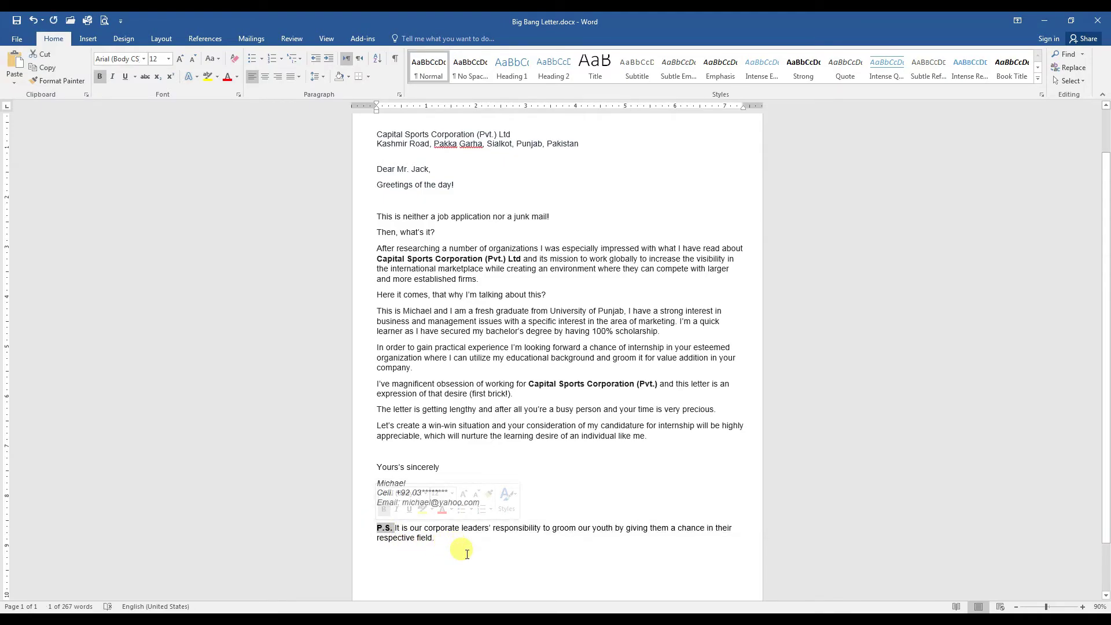
Review the P.S. sentence, then return to the director's LinkedIn profile in Chrome
mouse_move(435, 538)
left_mouse_down()
mouse_move(394, 527)
mouse_move(452, 542)
left_mouse_up()
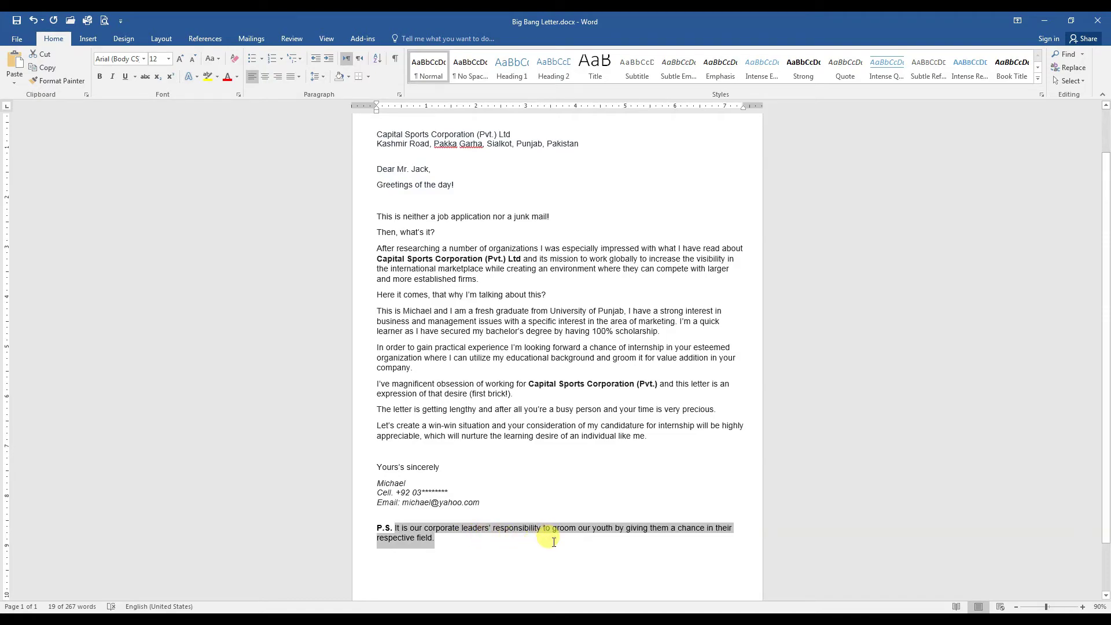
key("Right")
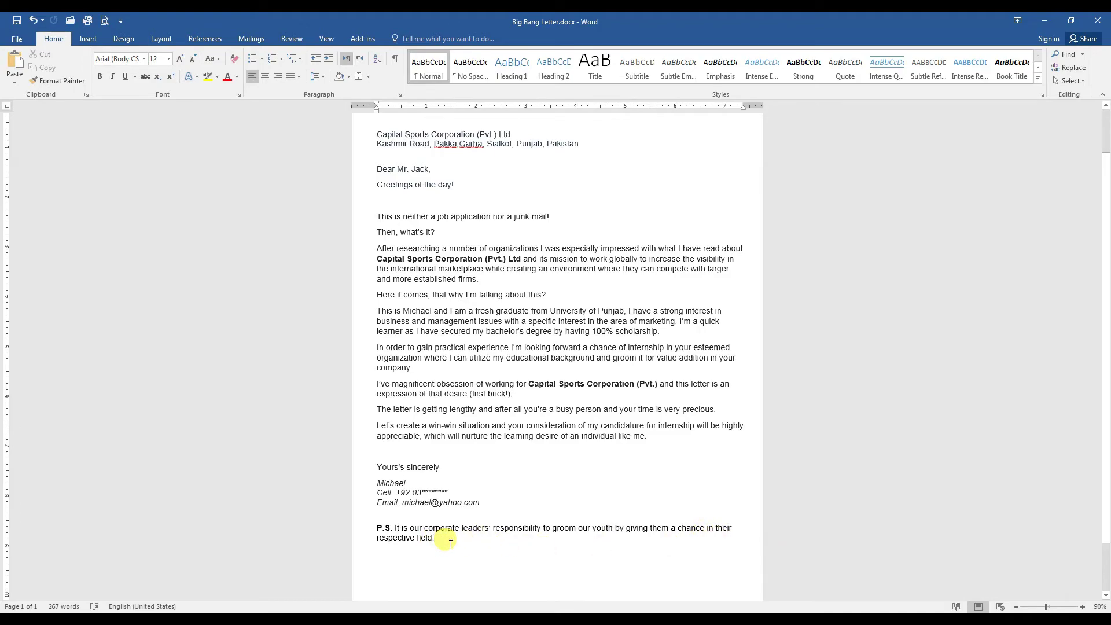
left_click_drag(434, 539, 396, 527)
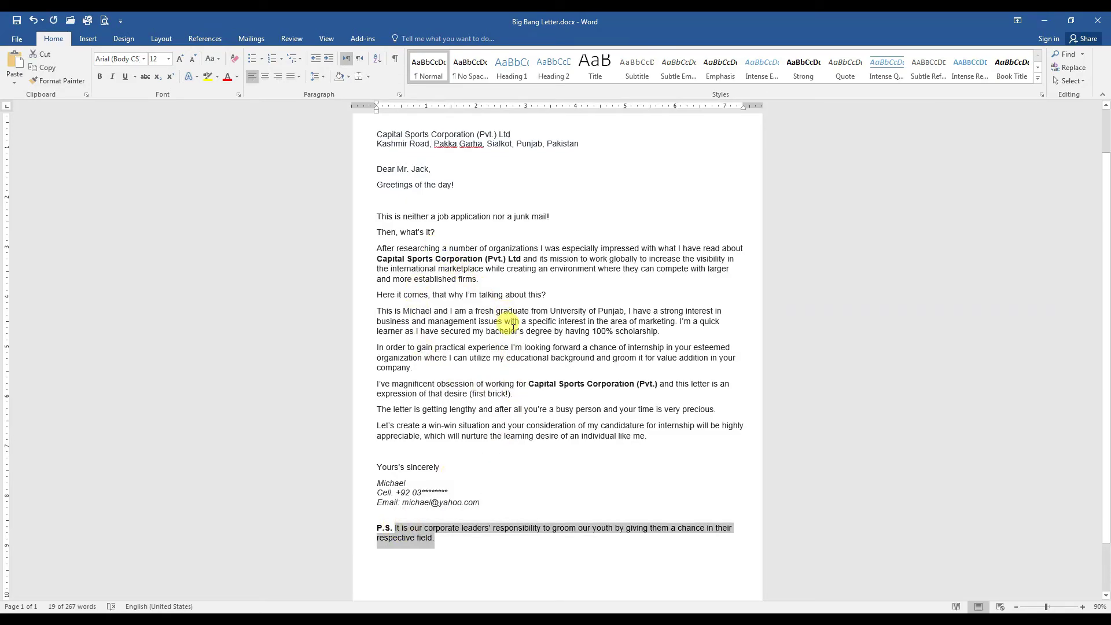
scroll(510, 326, "up", 1)
left_click(534, 485)
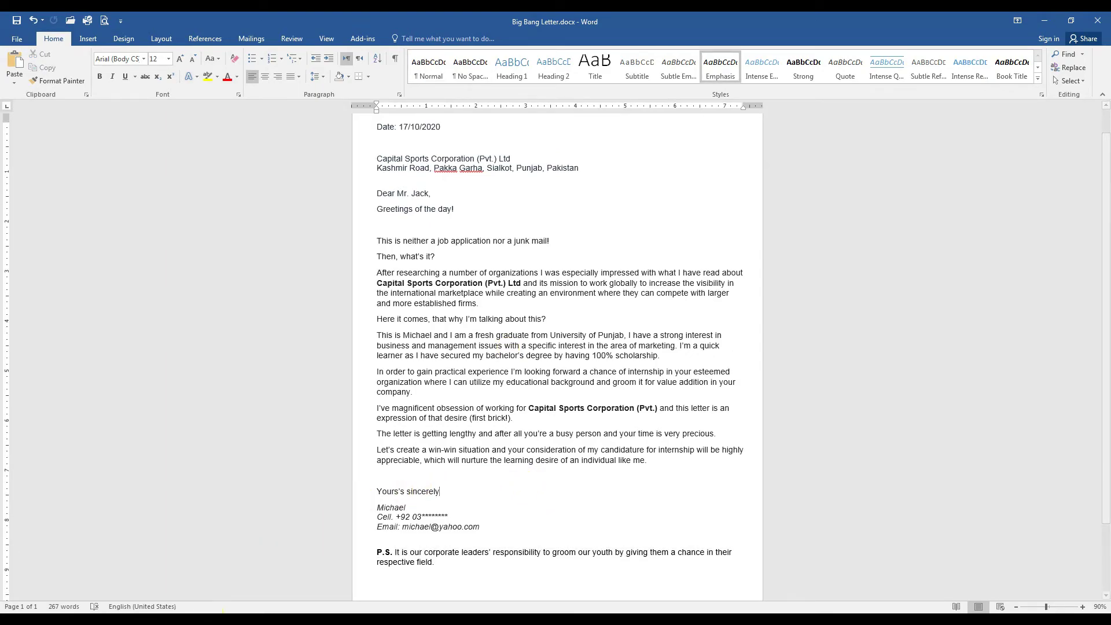
key("alt+Tab")
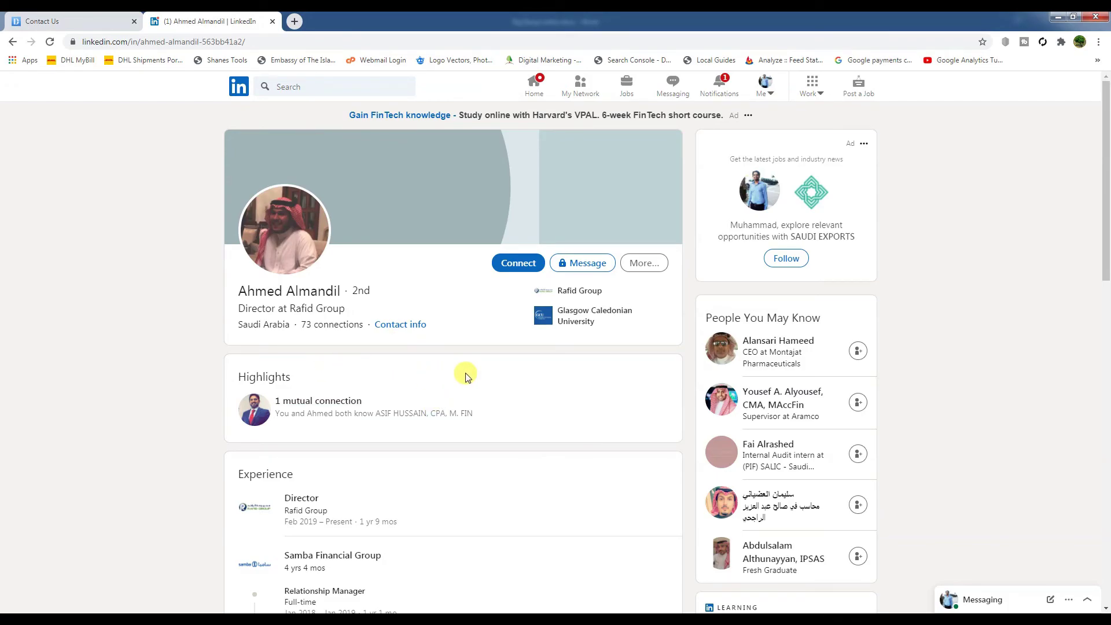
left_click(61, 21)
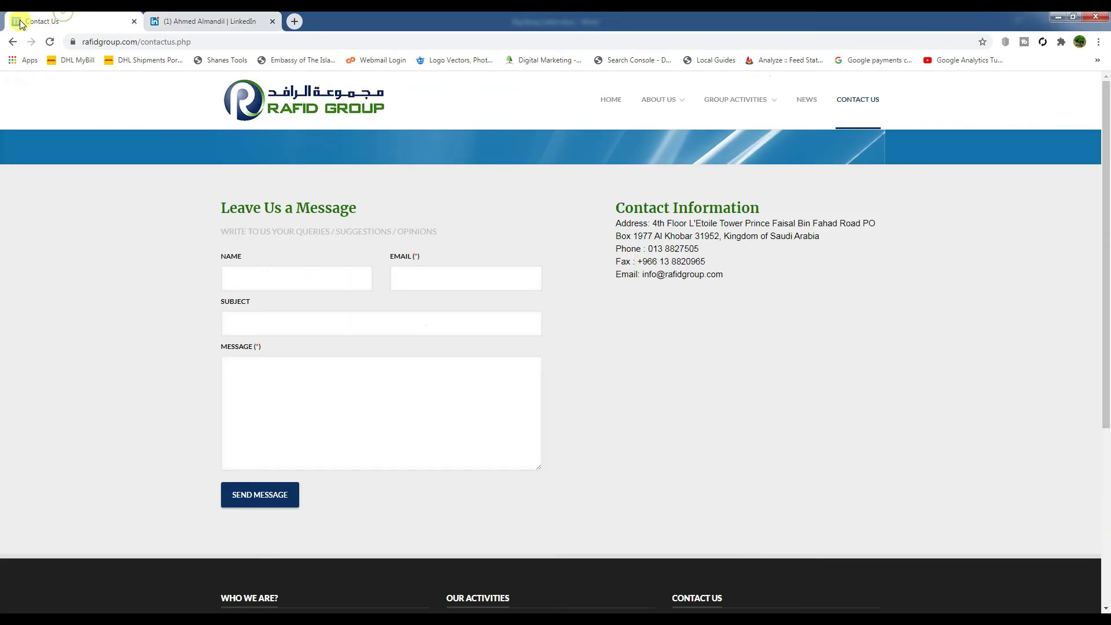
left_click_drag(699, 249, 646, 248)
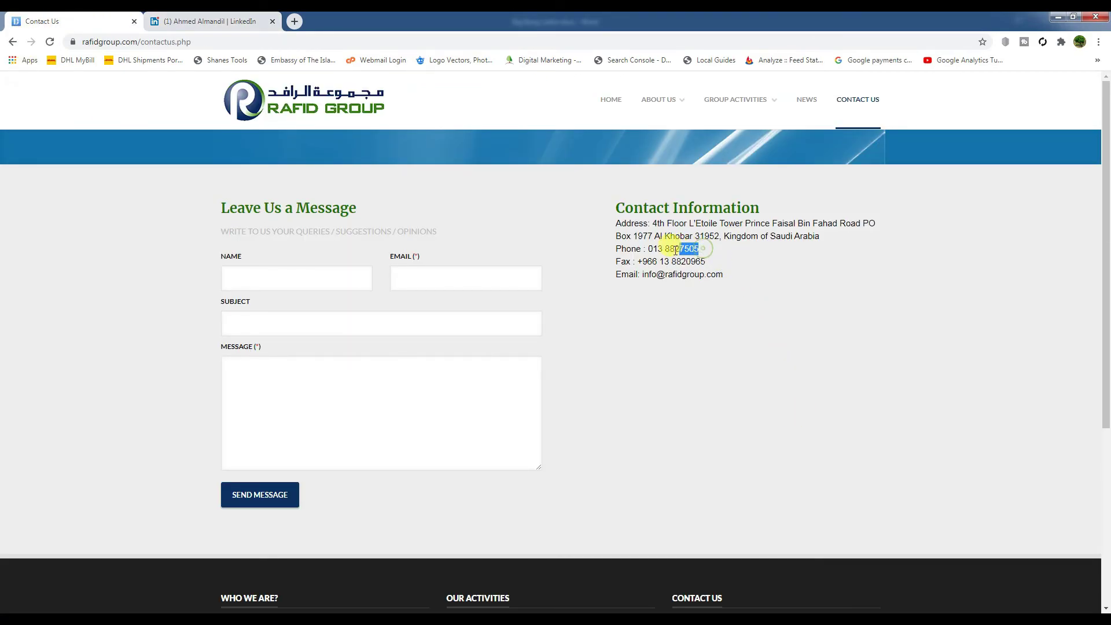